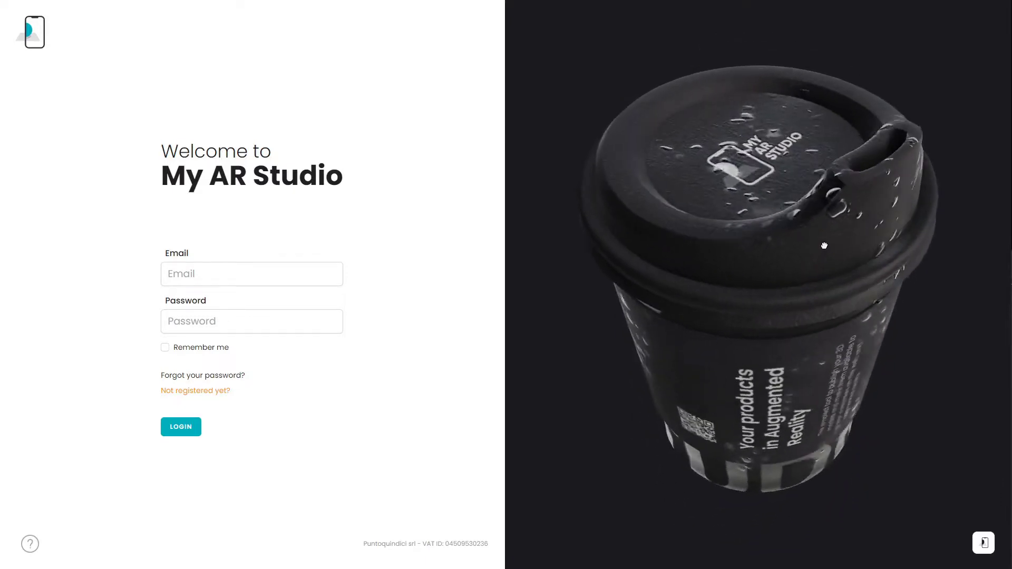
- Zoom and orbit the coffee cup to view 'The new normal' text, the instruction icons and the QR code
scroll(775, 197, "up", 5)
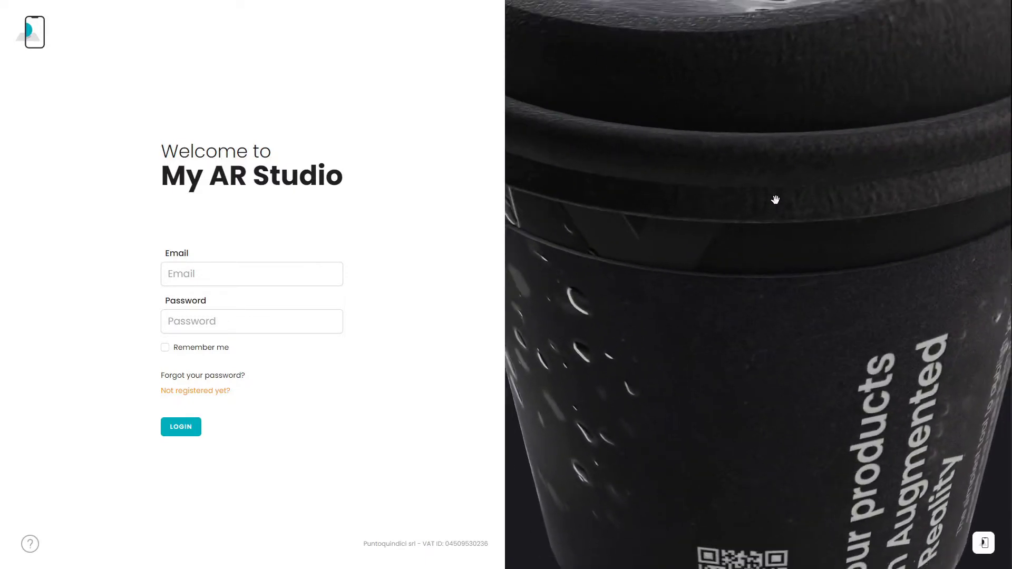
scroll(775, 197, "down", 5)
left_click_drag(741, 420, 870, 400)
left_click_drag(648, 385, 738, 384)
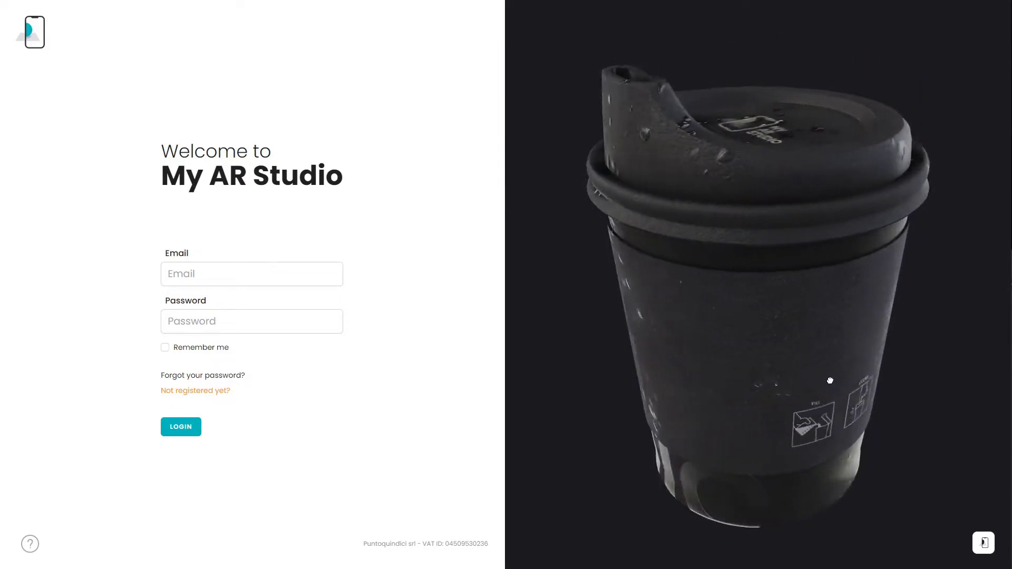
left_click_drag(898, 375, 965, 385)
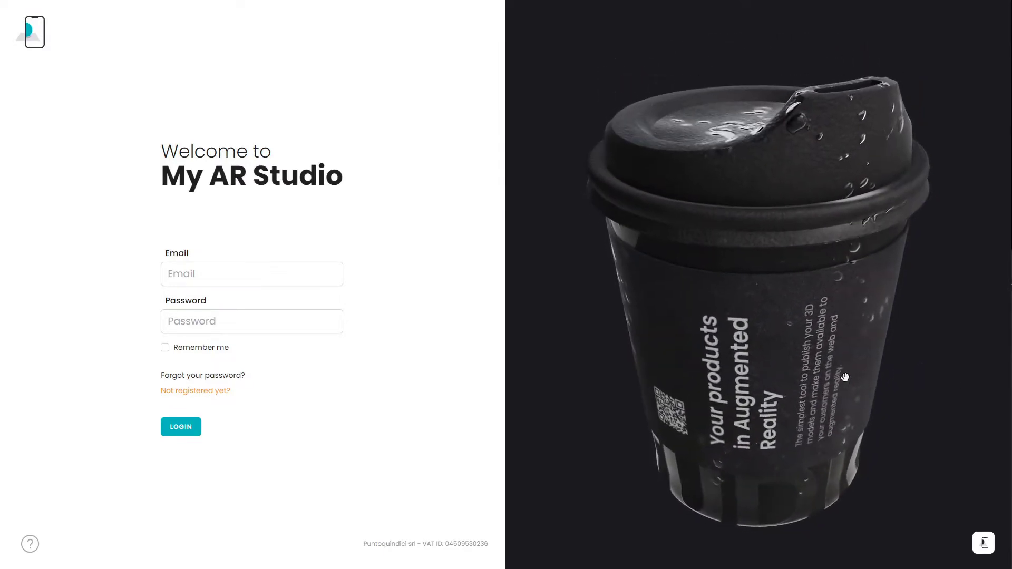
left_click_drag(851, 351, 601, 319)
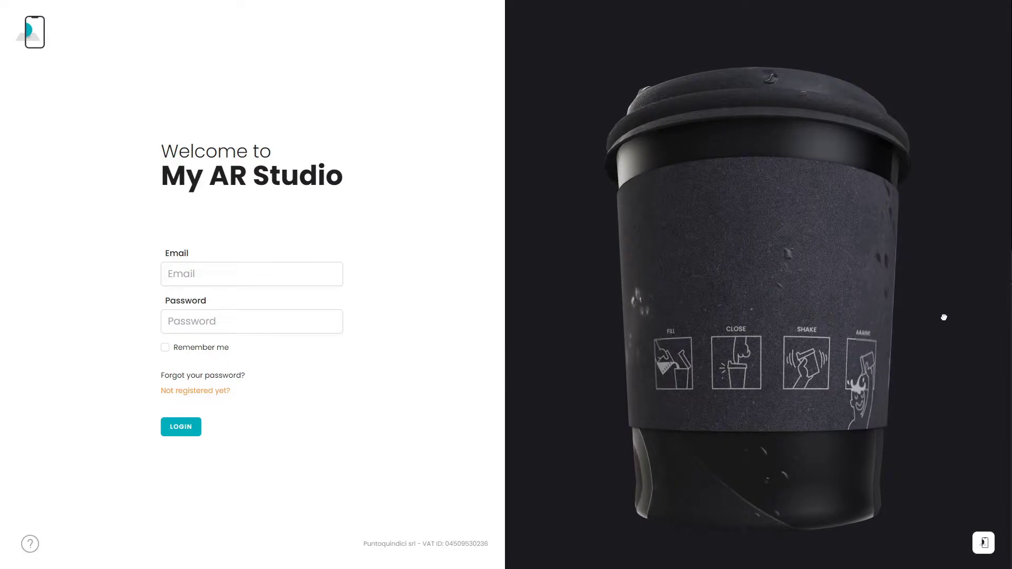
left_click_drag(945, 317, 861, 318)
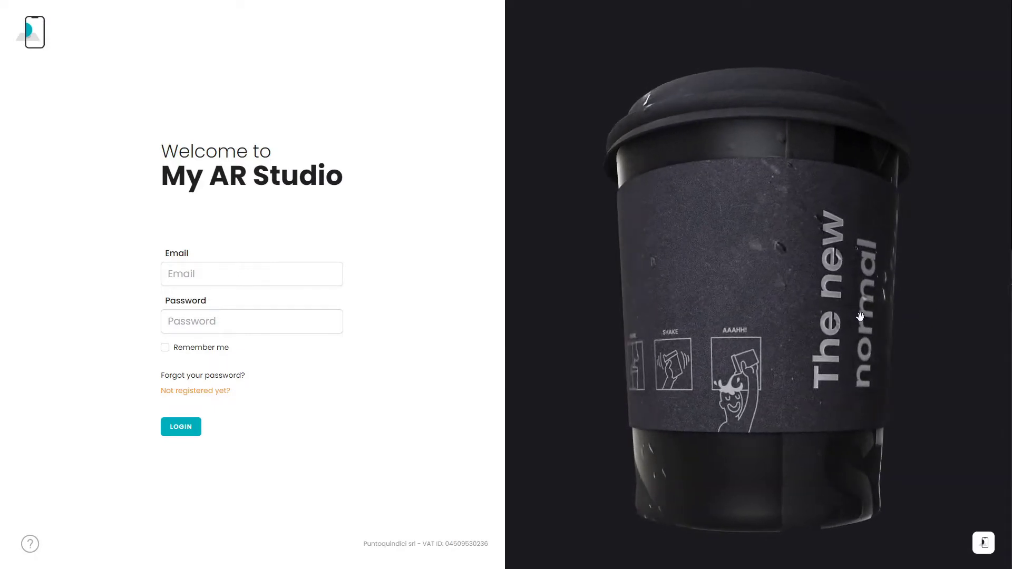
left_click_drag(981, 328, 701, 362)
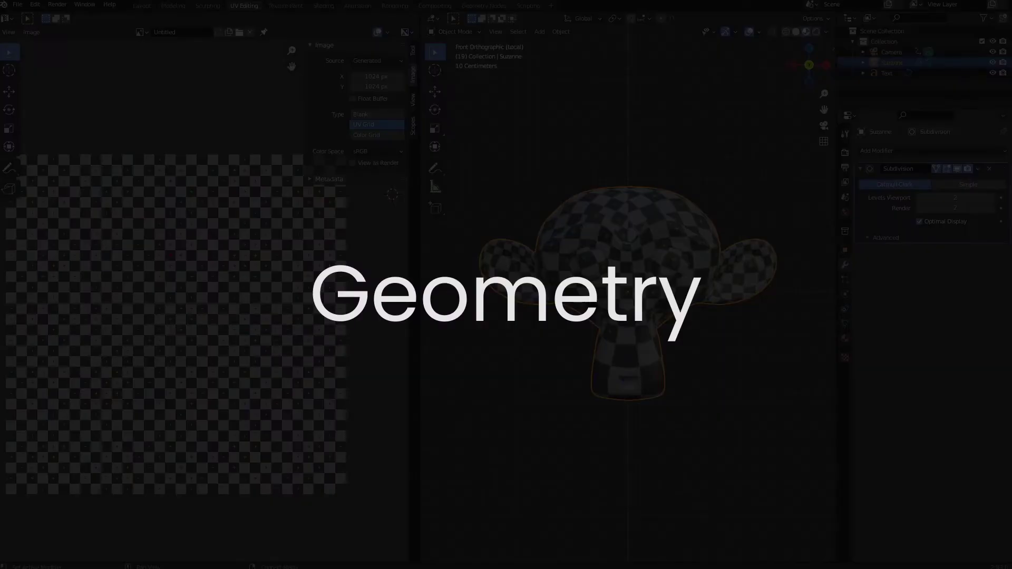
- In Edit Mode, scale up and rotate Suzanne's UV islands so the checker pattern gets finer
key("Tab")
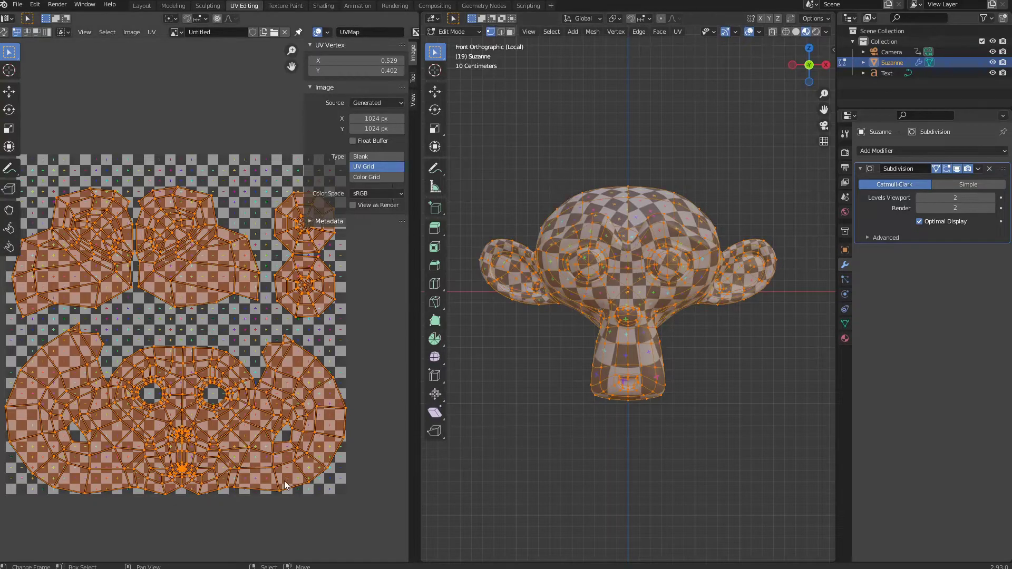
key("s")
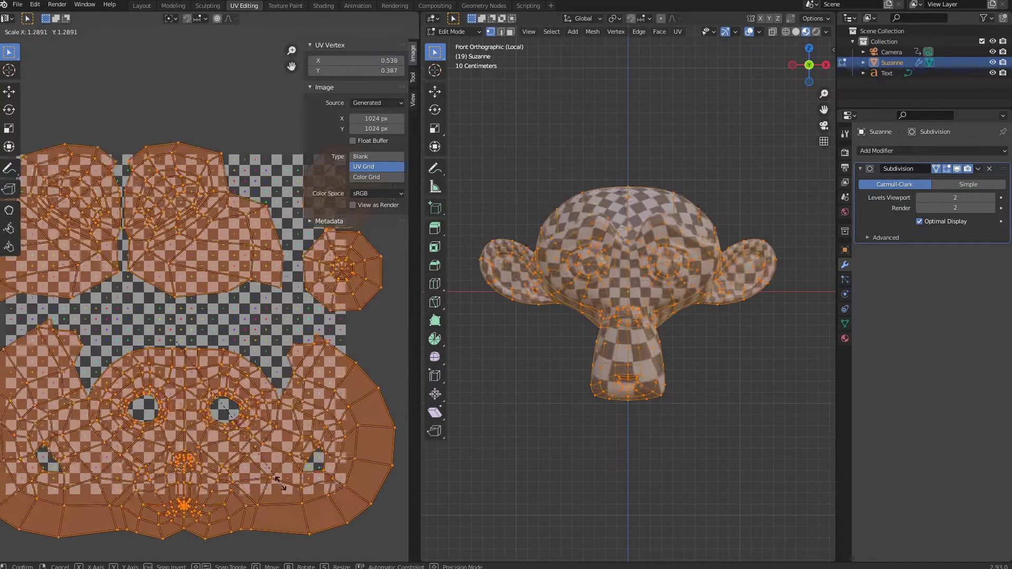
left_click(299, 498)
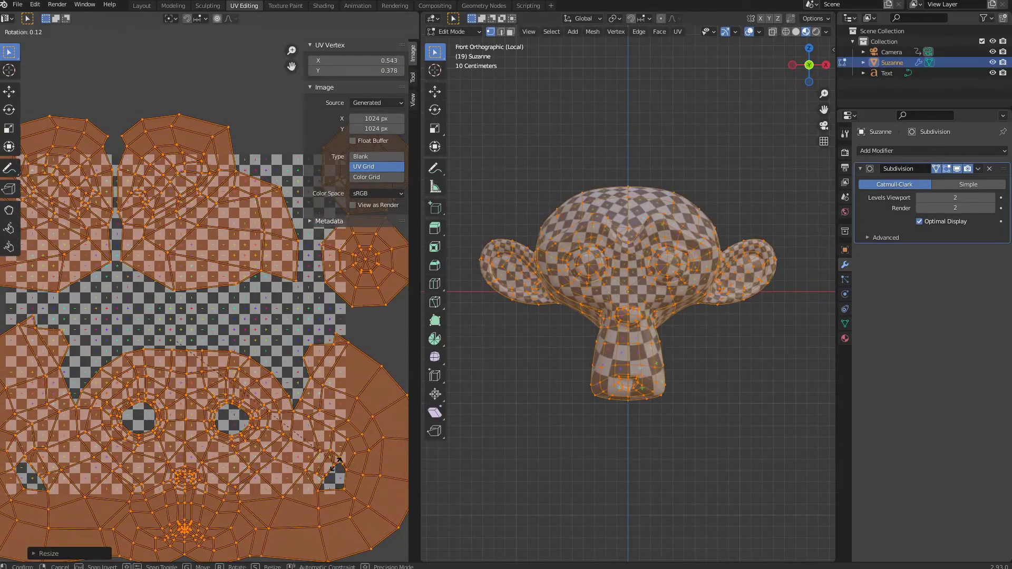
key("r")
left_click(212, 564)
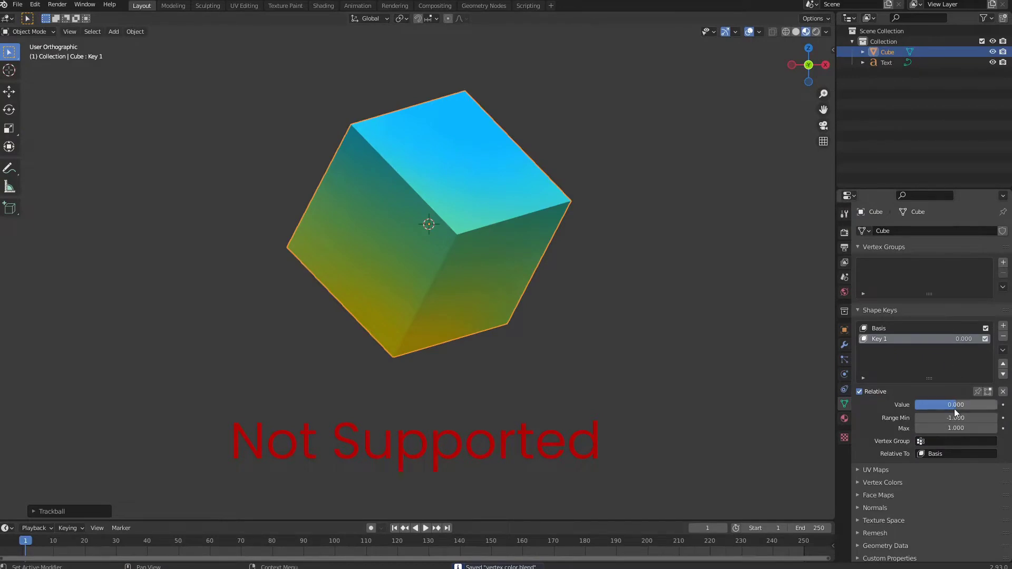
- Drag the Key 1 shape key value from 0 to 1.000 so the cube becomes a sphere
mouse_move(954, 406)
left_mouse_down()
mouse_move(987, 406)
mouse_move(914, 406)
mouse_move(997, 406)
mouse_move(915, 406)
mouse_move(997, 406)
mouse_move(971, 406)
left_mouse_up()
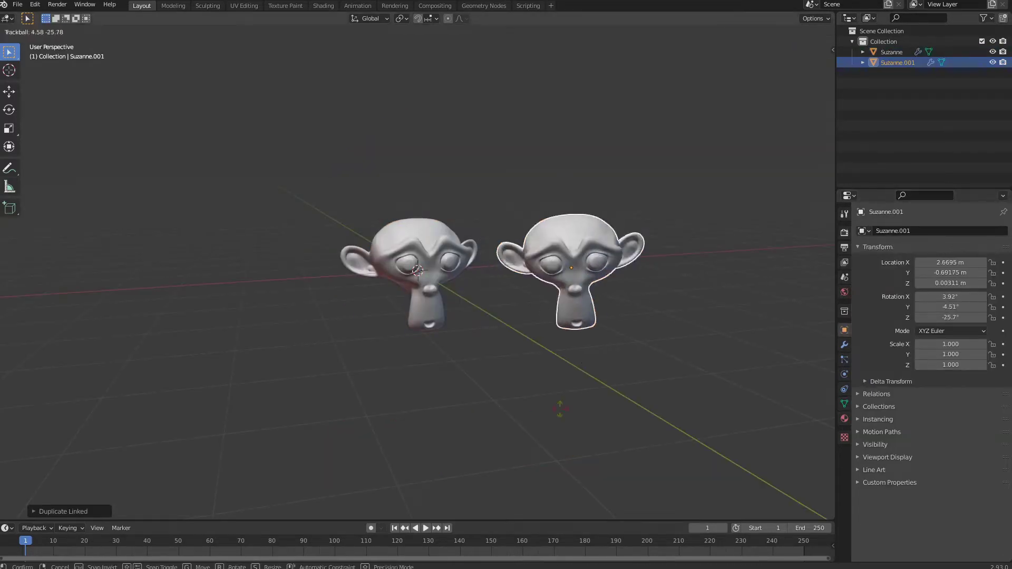
- Make a third Suzanne, then add linked copies of all three as a top row and a bottom row
key("shift+d")
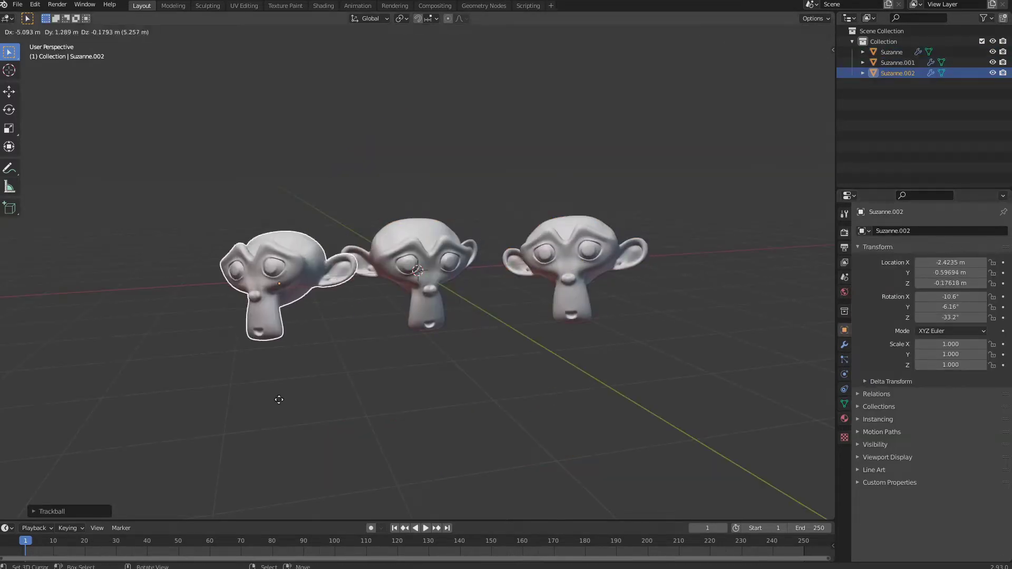
left_click(201, 396)
key("a")
key("alt+d")
left_click(559, 288)
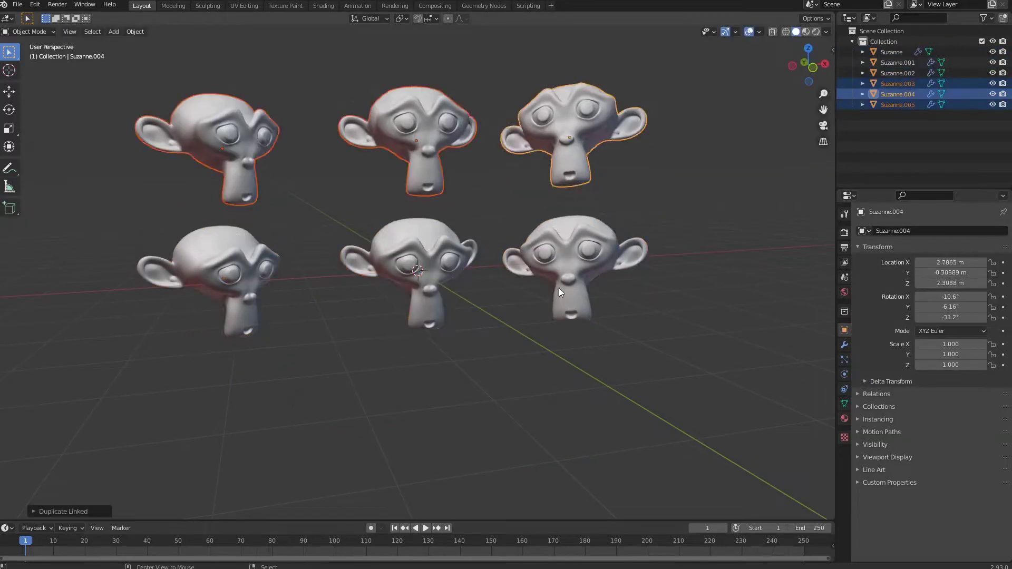
key("alt+d")
left_click(575, 94)
left_click(438, 423)
- Scatter more linked Suzanne copies into the gaps between the rows
key("alt+d")
left_click(509, 284)
key("alt+d")
left_click(506, 159)
key("alt+d")
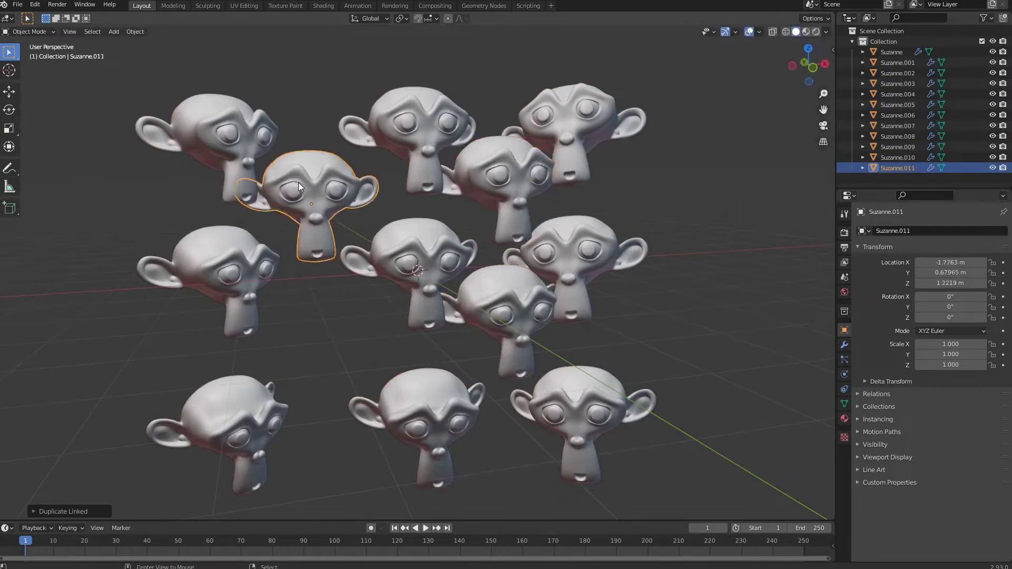
left_click(299, 183)
key("alt+d")
left_click(316, 324)
key("alt+d")
left_click(651, 166)
key("alt+d")
left_click(667, 319)
key("alt+d")
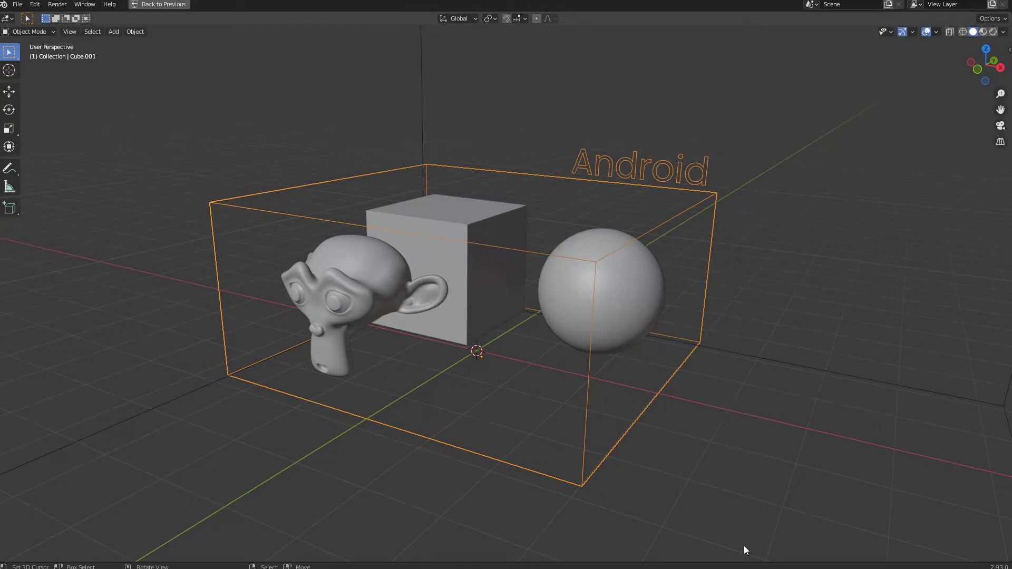
- Play the animation as the objects move into the iOS box, then select the outer iOS box
key("space")
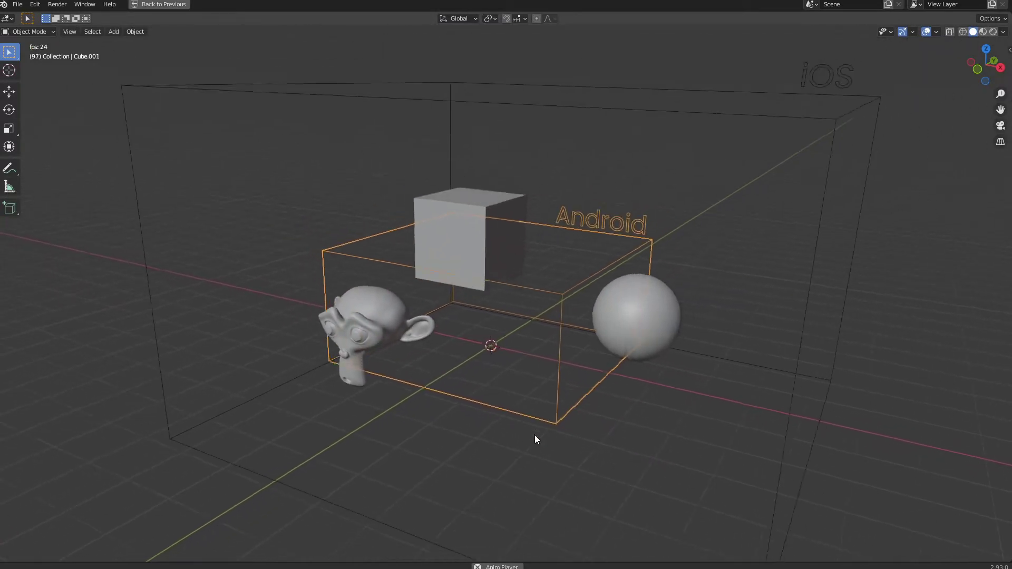
left_click(706, 210)
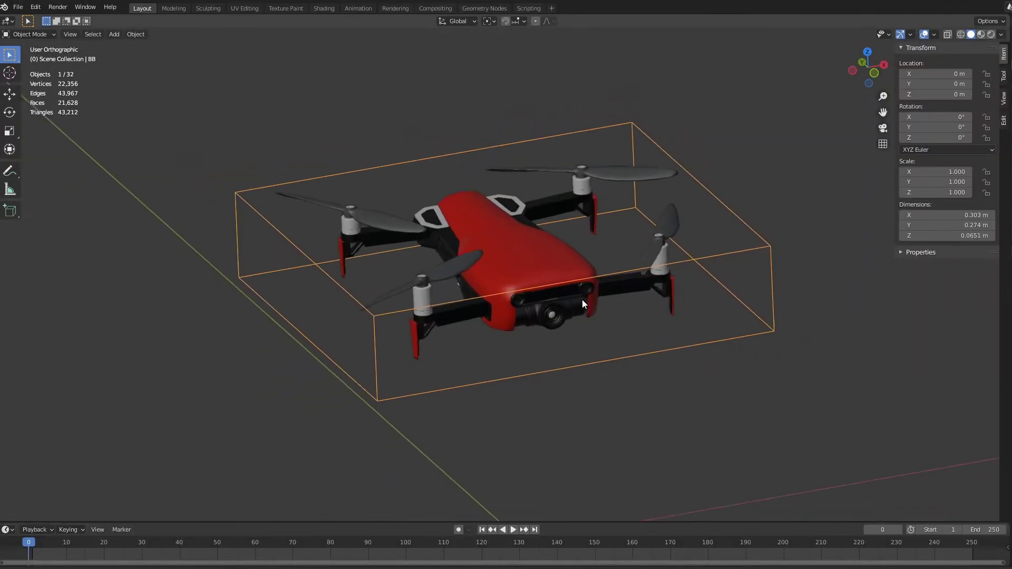
middle_click_drag(582, 299, 452, 326)
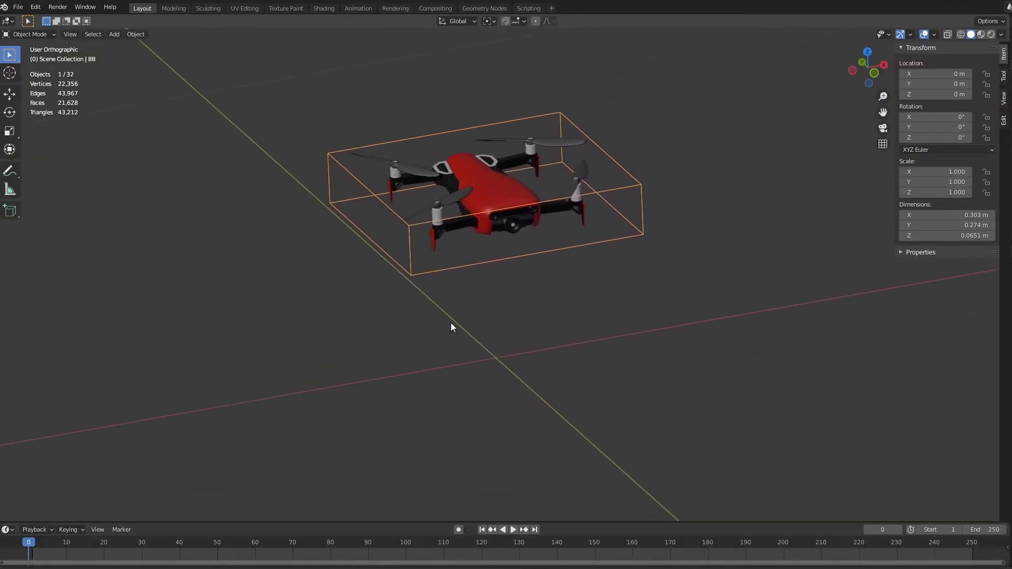
- Duplicate the drone's small plane and drop the copy straight down along Z, well below the drone
left_click(489, 211)
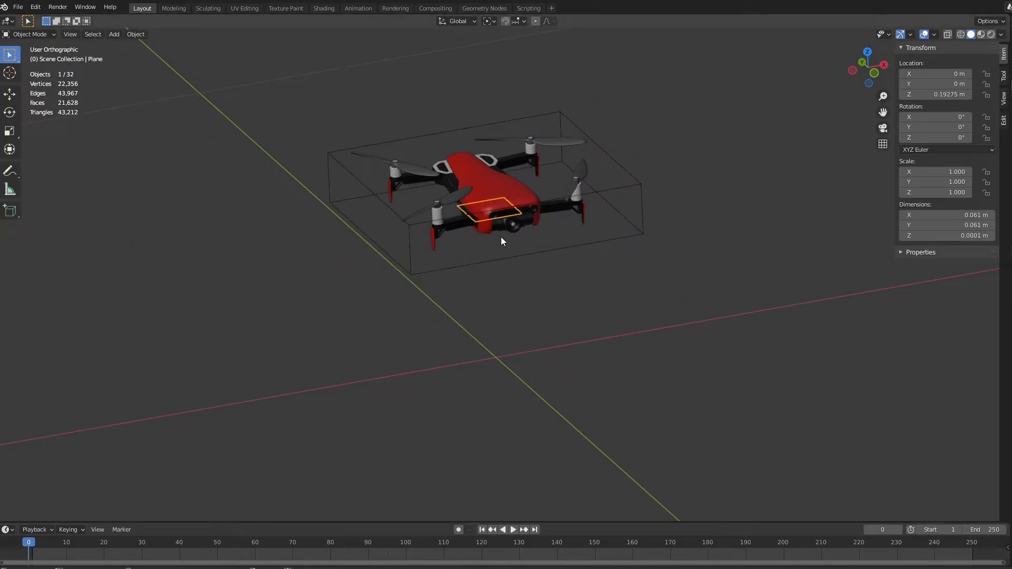
key("shift+d")
key("z")
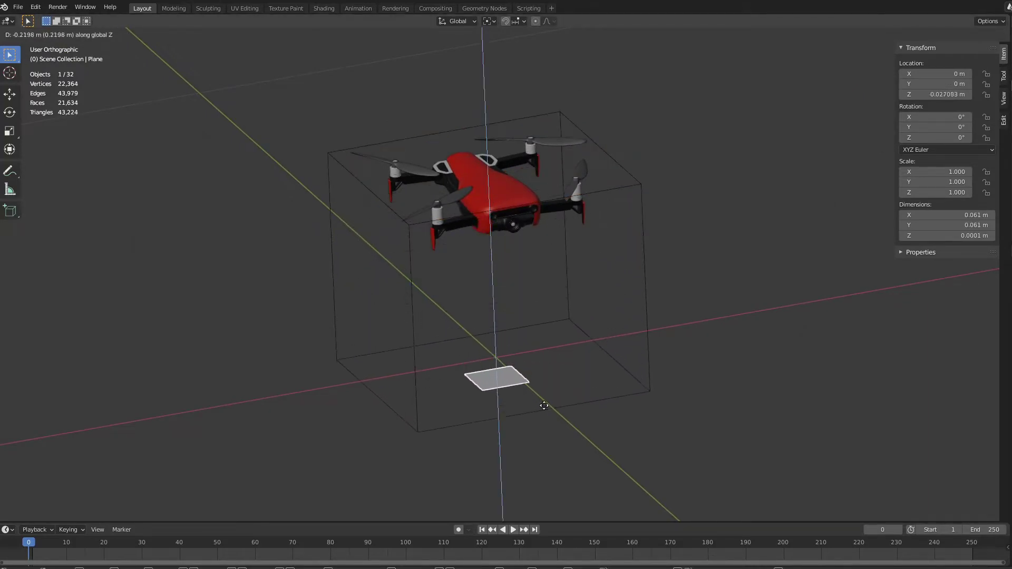
left_click(546, 417)
key("s")
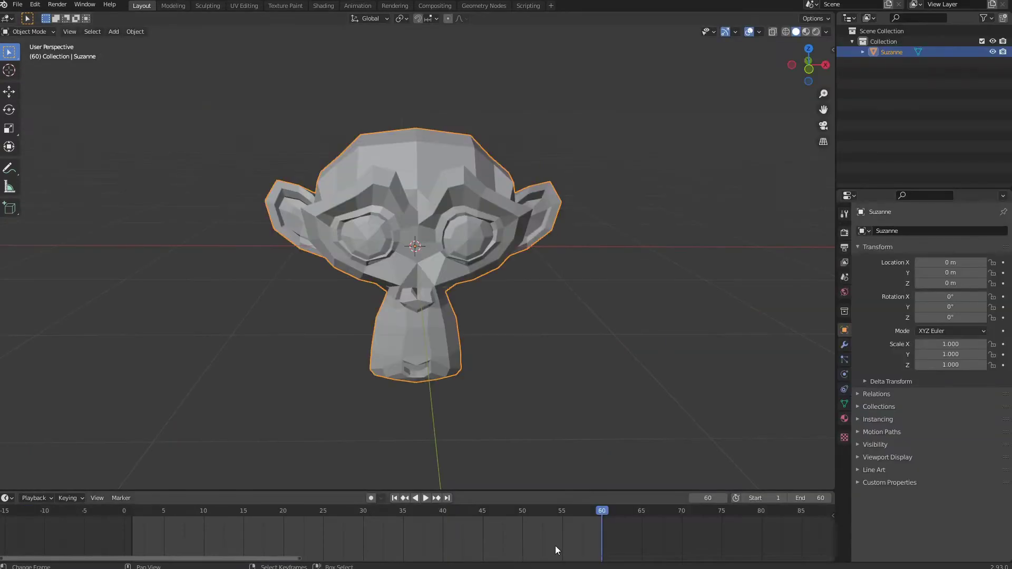
- Insert a Scale keyframe for Suzanne at frame 30
key("shift+Left")
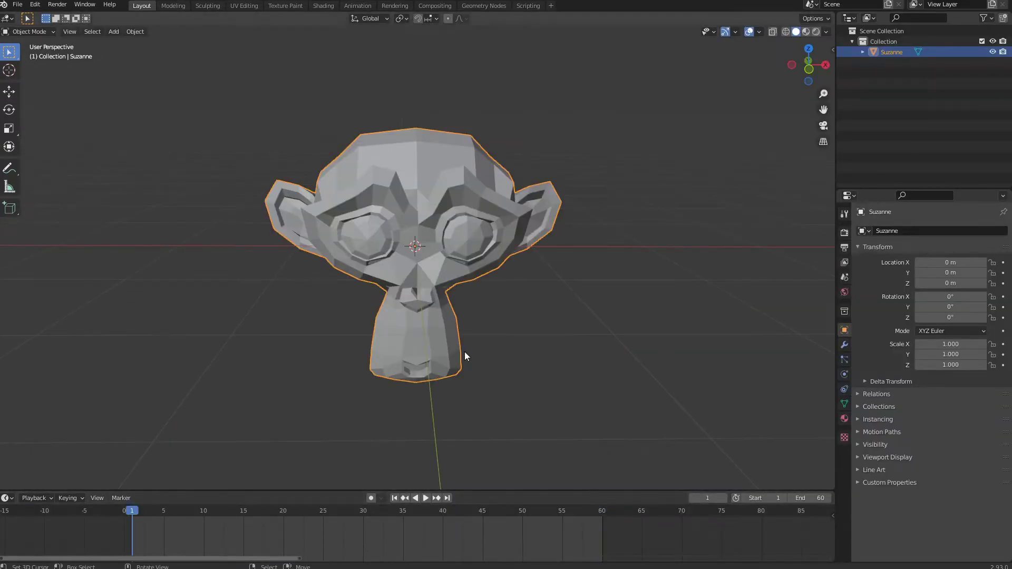
key("i")
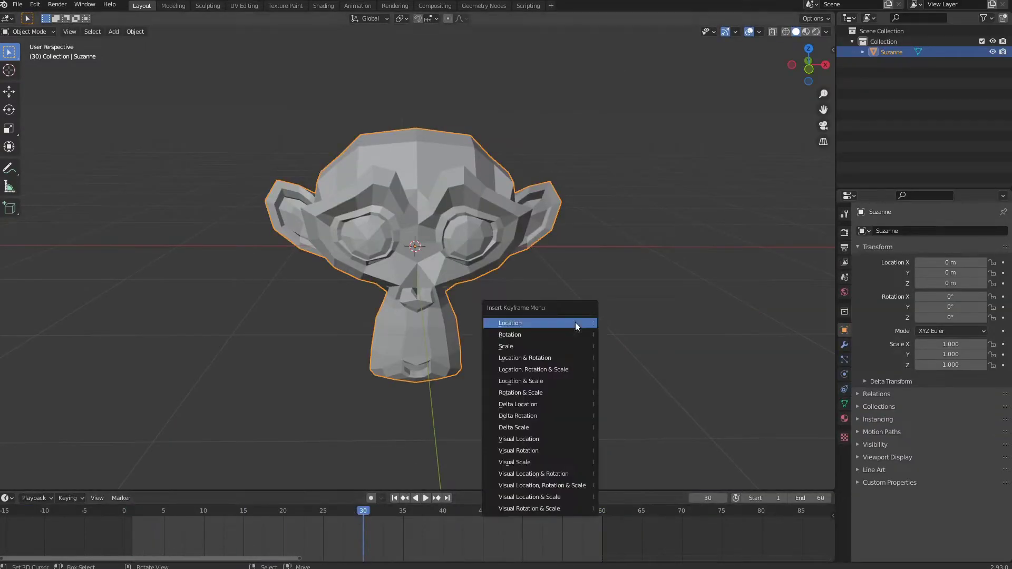
left_click(548, 341)
- At frame 31, scale Suzanne to 0, keyframe the scale, and play the vanish
key("space")
key("s")
key("0")
key("Return")
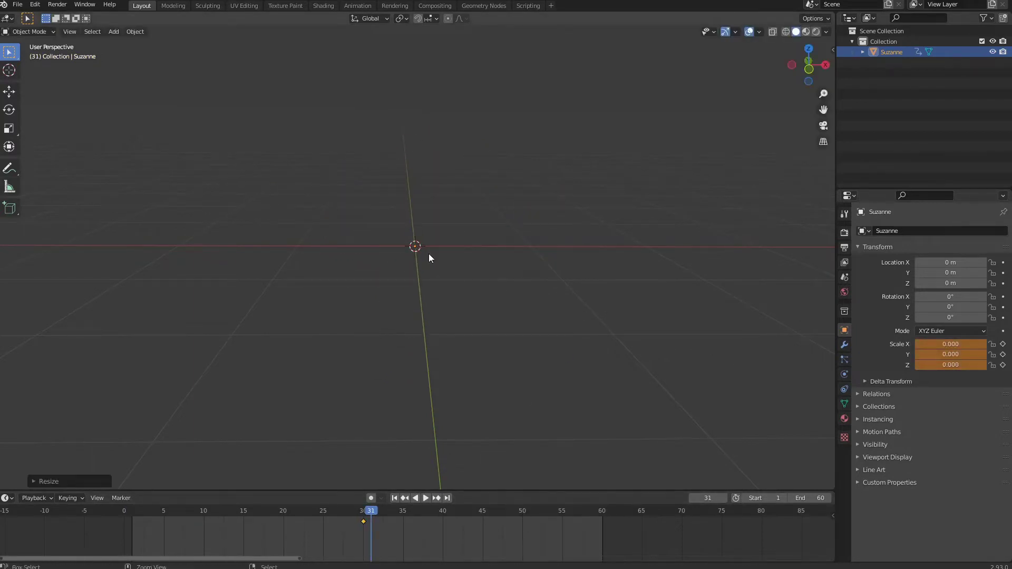
key("i")
left_click(428, 254)
key("space")
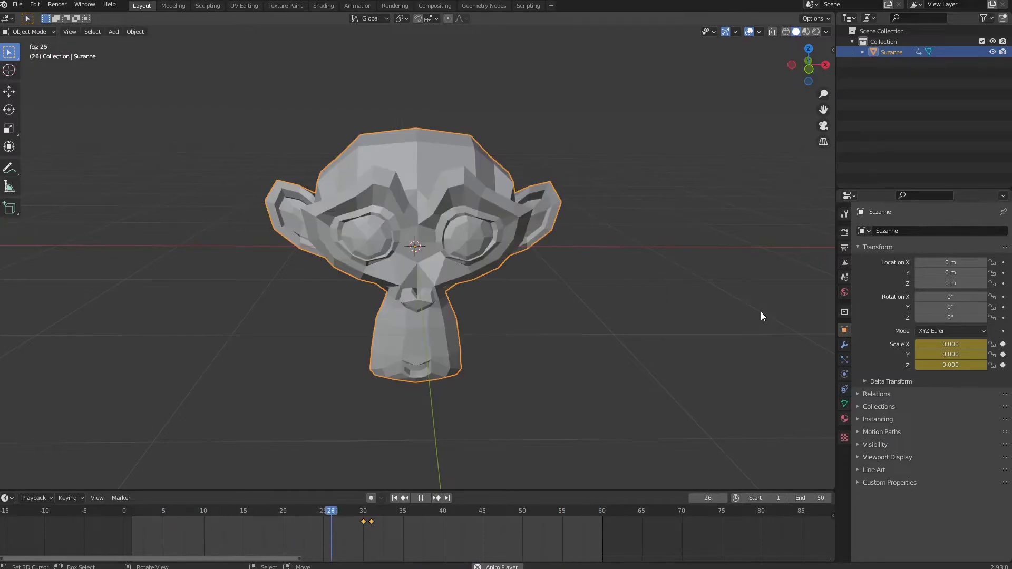
key("space")
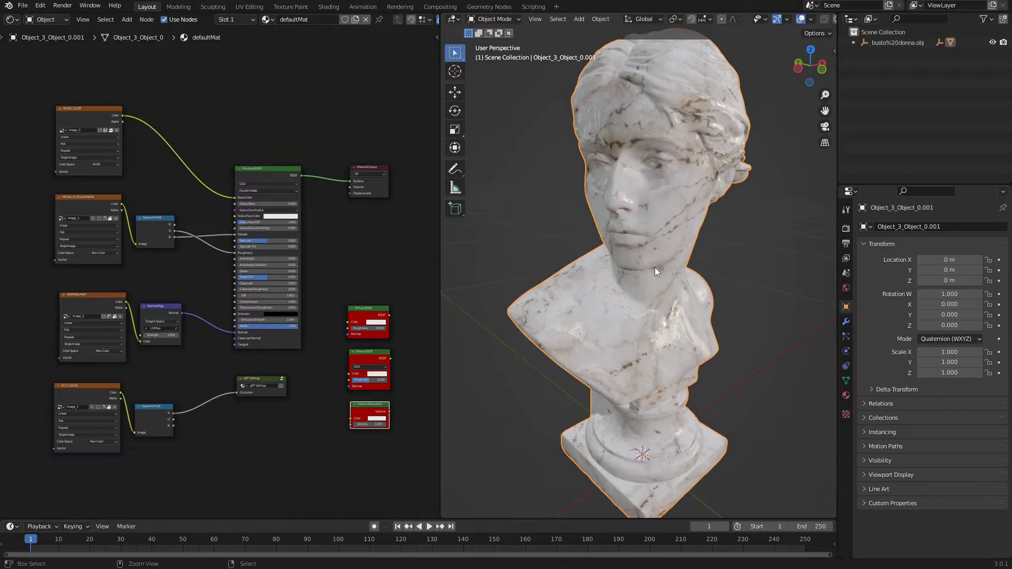
- Orbit the 3D view to see the marble bust's left profile
middle_click_drag(655, 267, 666, 291)
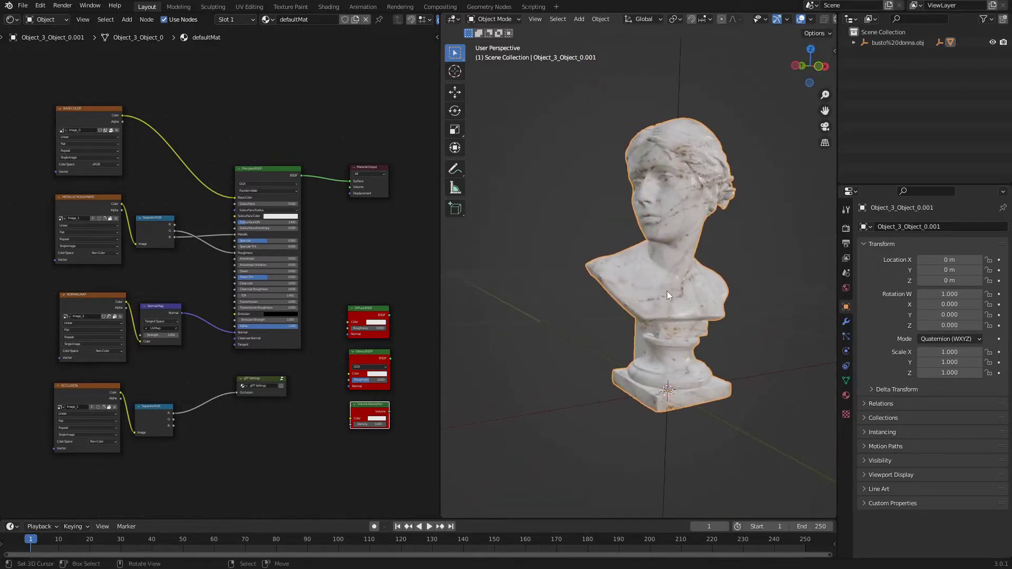
left_click(270, 173)
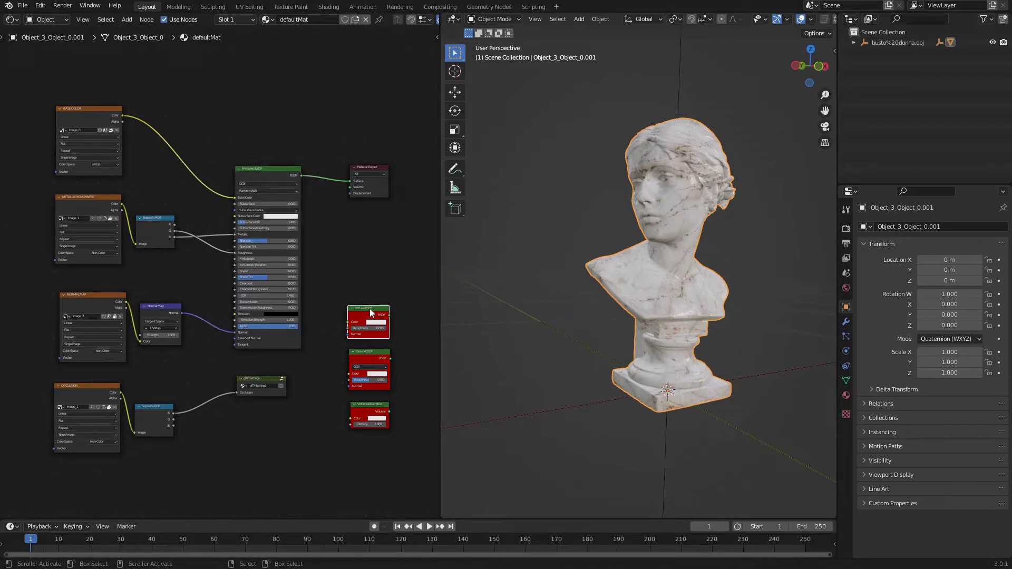
left_click(366, 361)
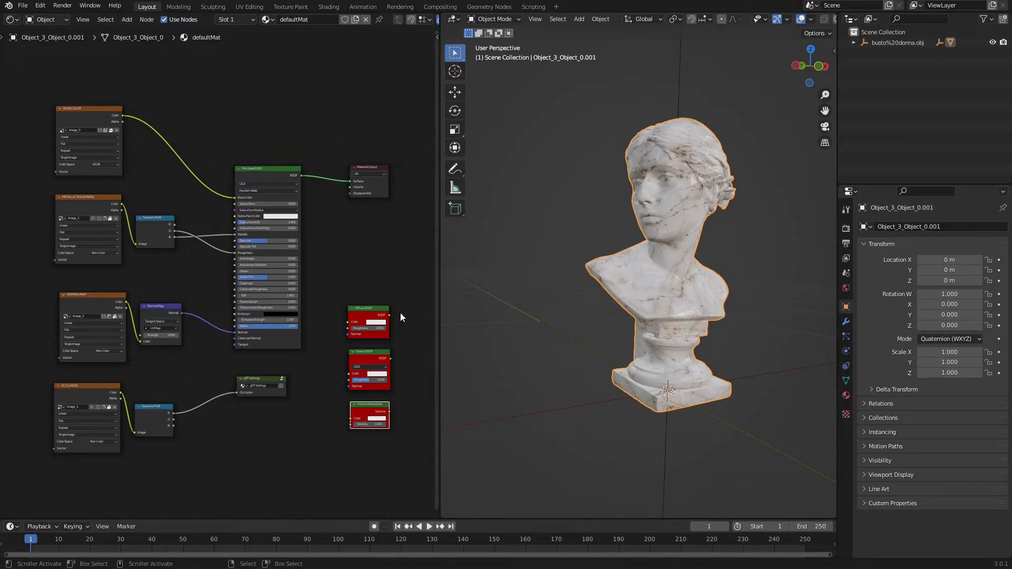
left_click(266, 172)
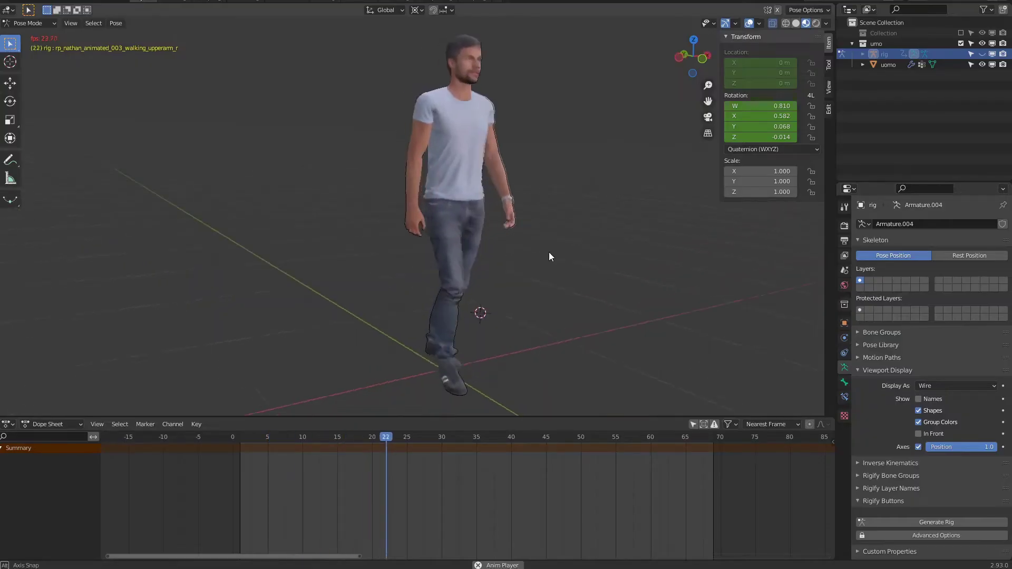
- Select the rig in the Outliner and orbit around the walking character to watch its bones
middle_click_drag(467, 255, 309, 247)
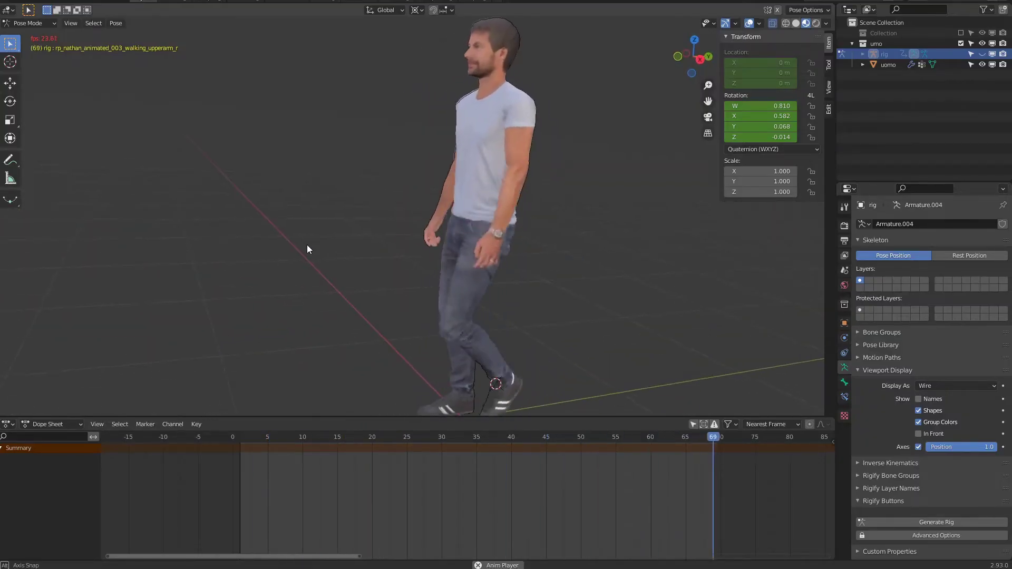
left_click(975, 55)
middle_click_drag(540, 189, 555, 219)
middle_click_drag(252, 318, 375, 219)
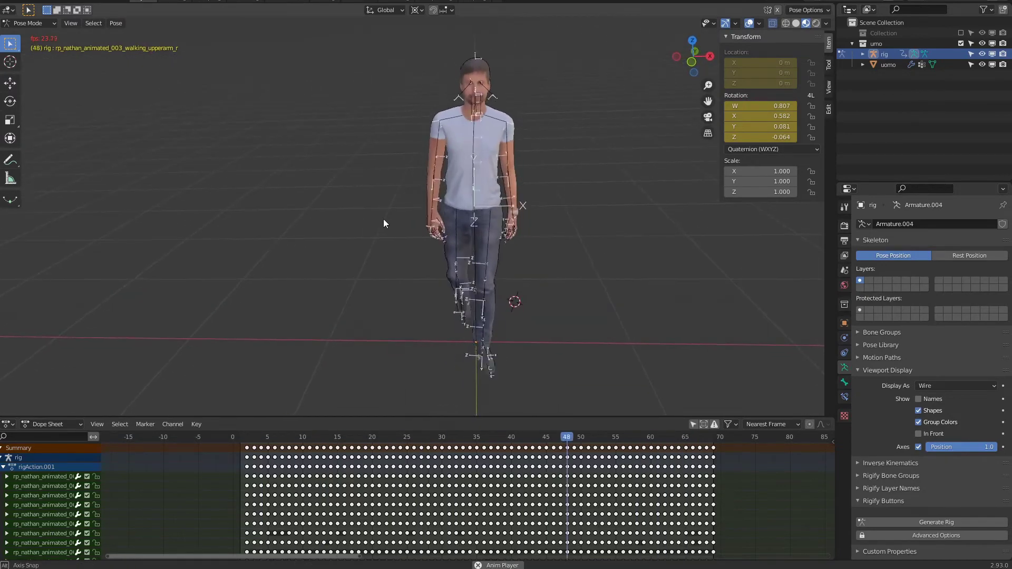
middle_click_drag(287, 311, 275, 214)
scroll(461, 338, "up", 4)
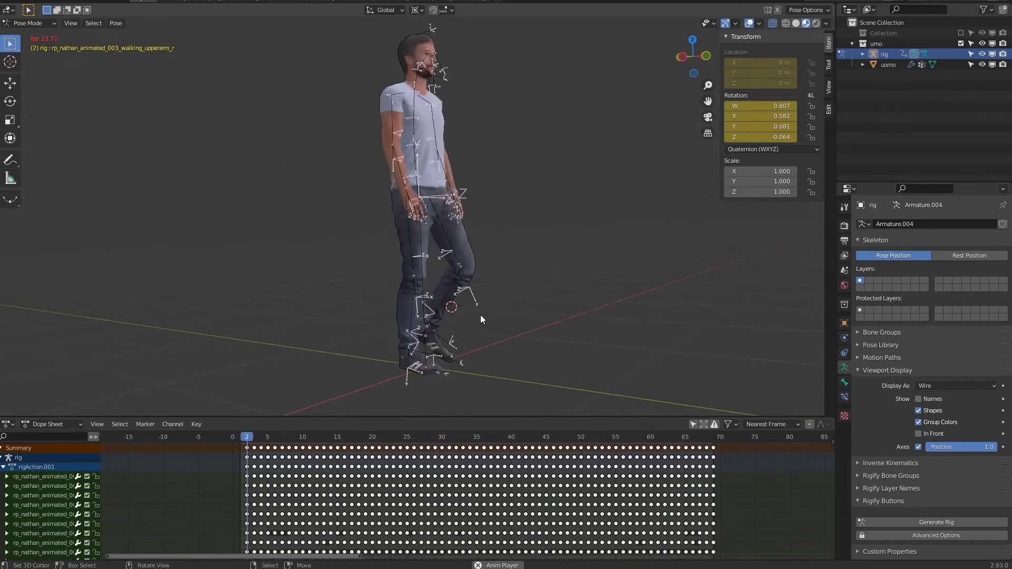
middle_click_drag(539, 220, 548, 248, "shift")
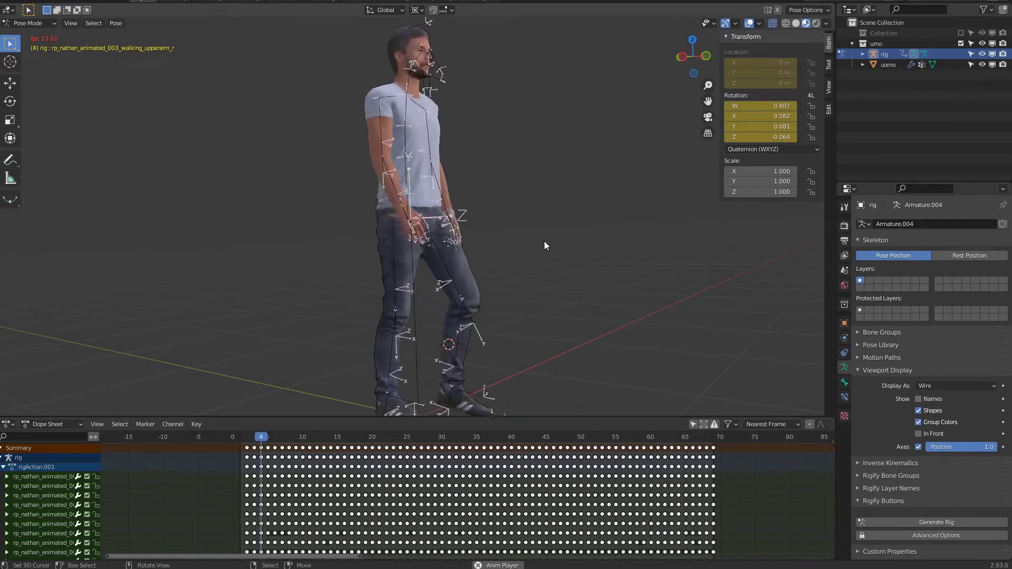
middle_click_drag(577, 237, 447, 217)
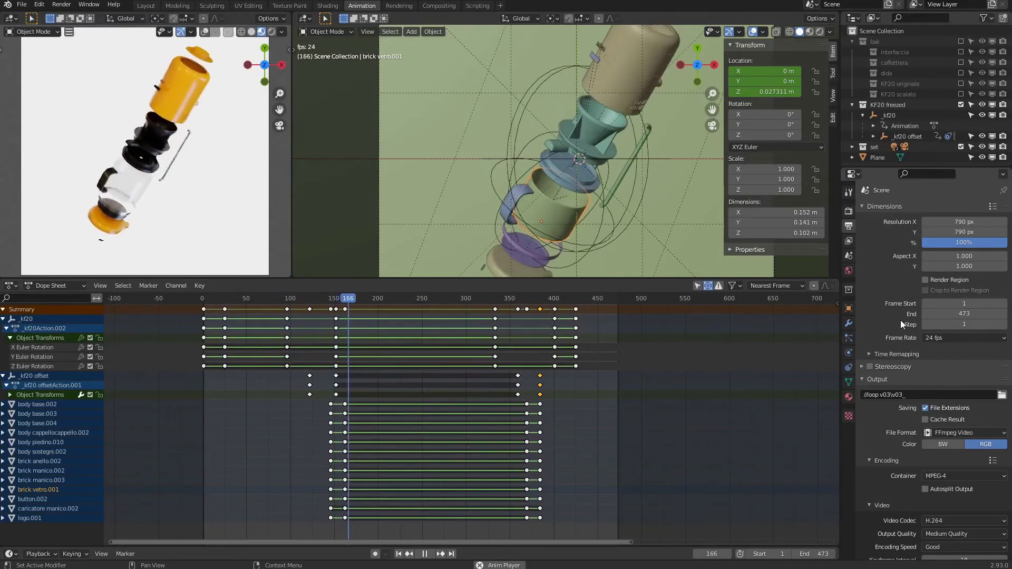
- Choose 30 fps in the Output Properties Frame Rate dropdown
left_click(944, 340)
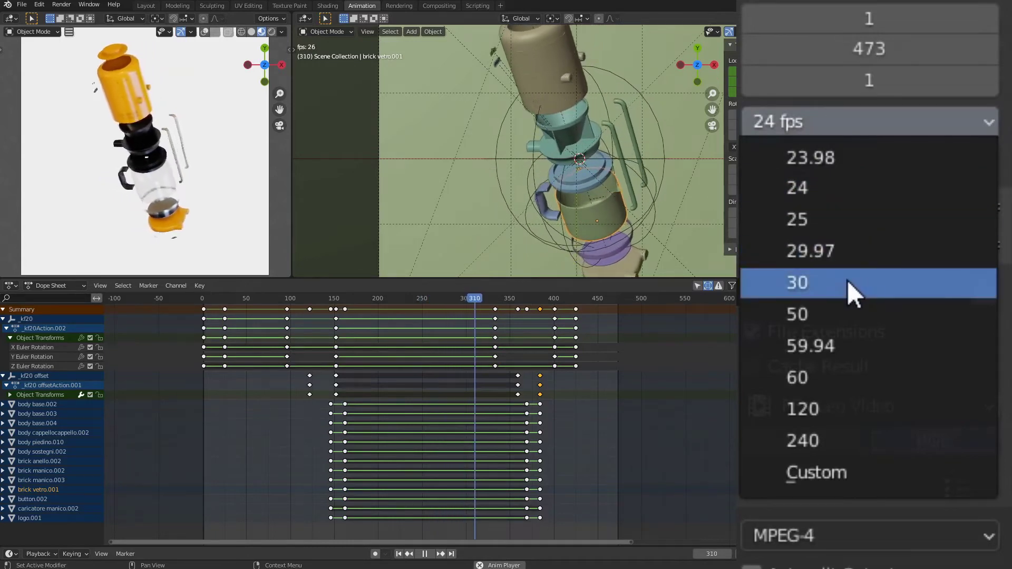
left_click(915, 278)
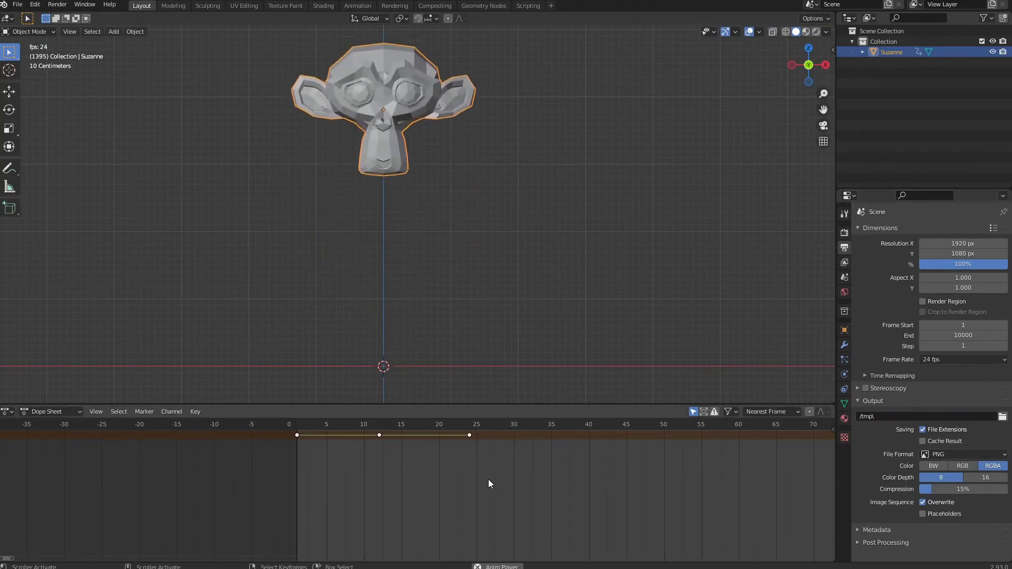
- Duplicate Suzanne's frame-24 keyframe onto frame 35 in the Dope Sheet
left_click(469, 435)
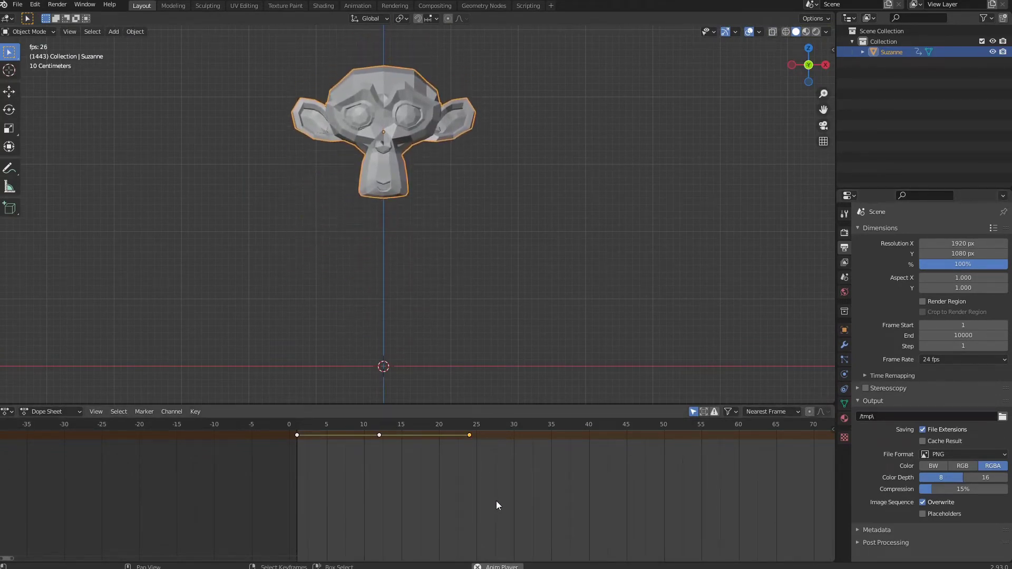
key("shift+d")
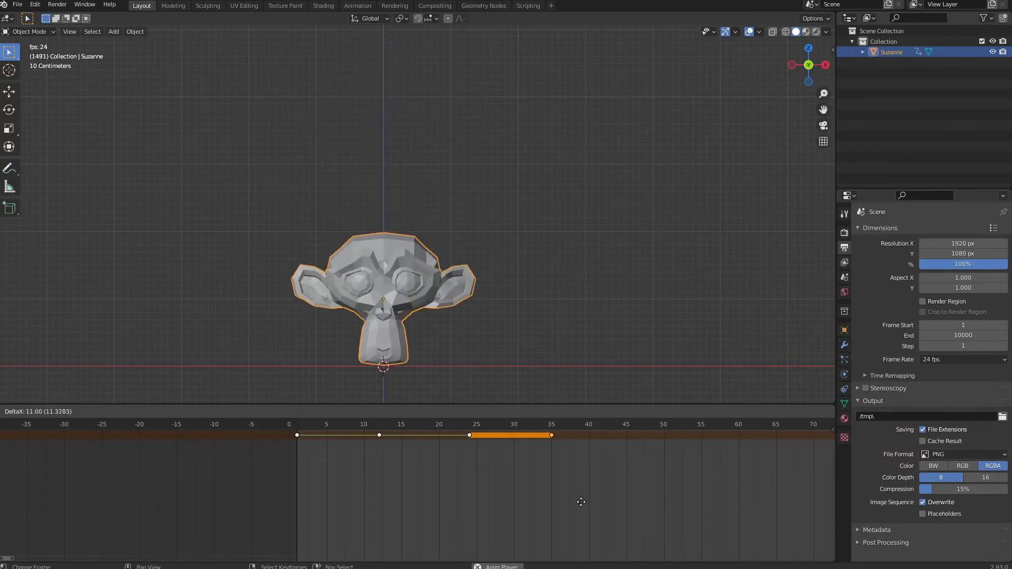
left_click(581, 502)
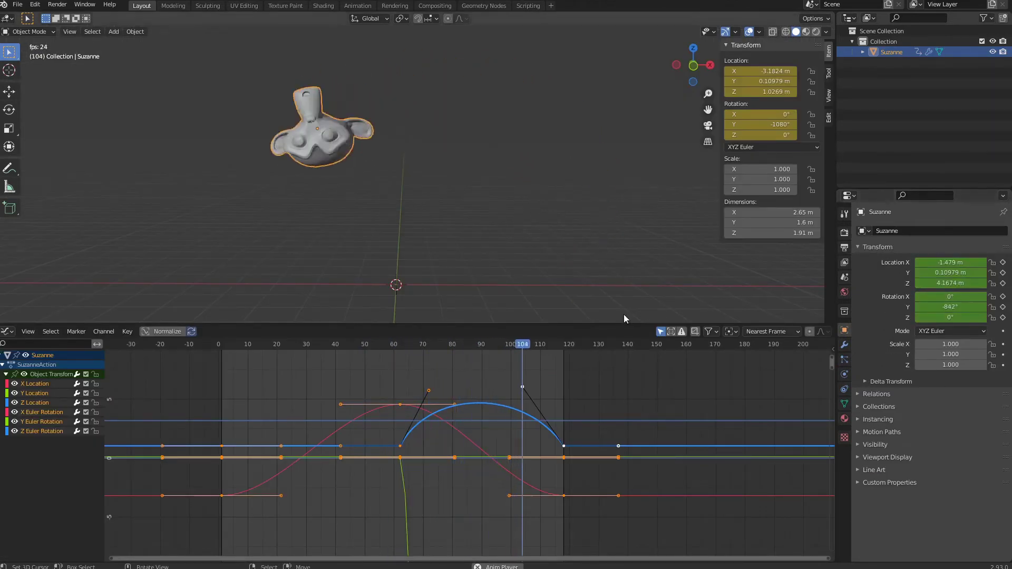
- Start a glTF 2.0 (.glb/.gltf) export and expand the Animation section and its Animation subpanel
left_click(18, 4)
mouse_move(33, 157)
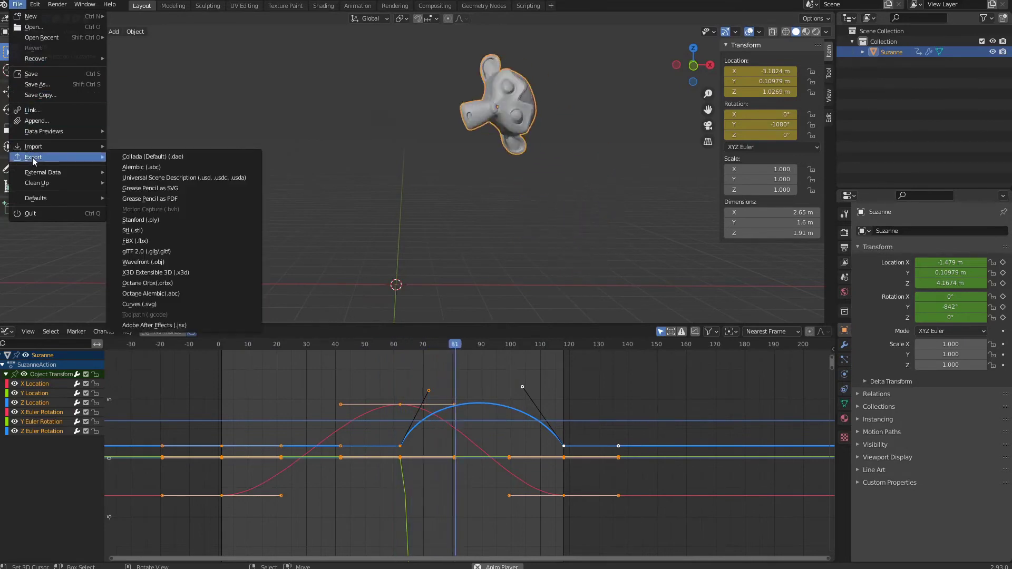
left_click(164, 252)
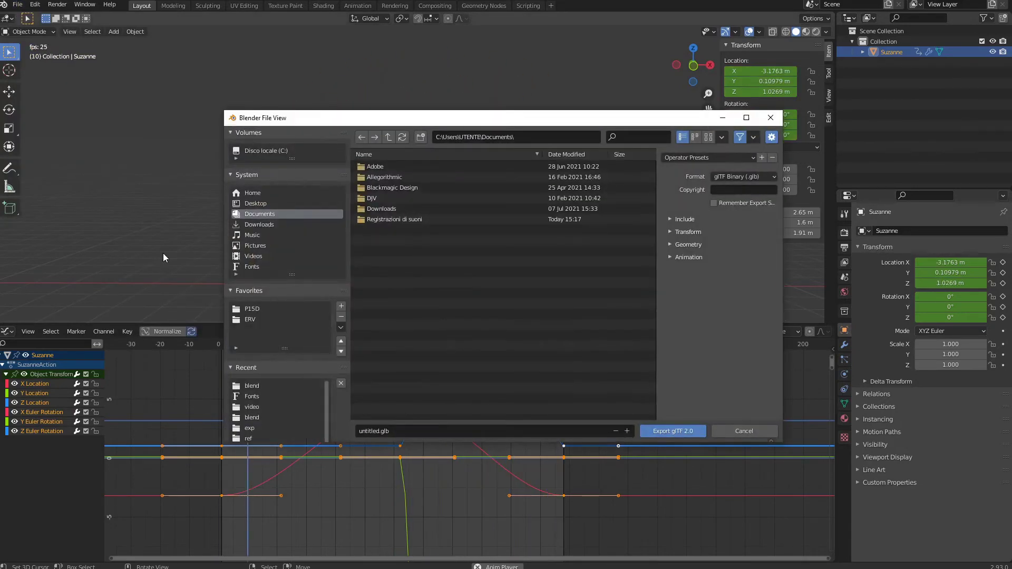
left_click(672, 258)
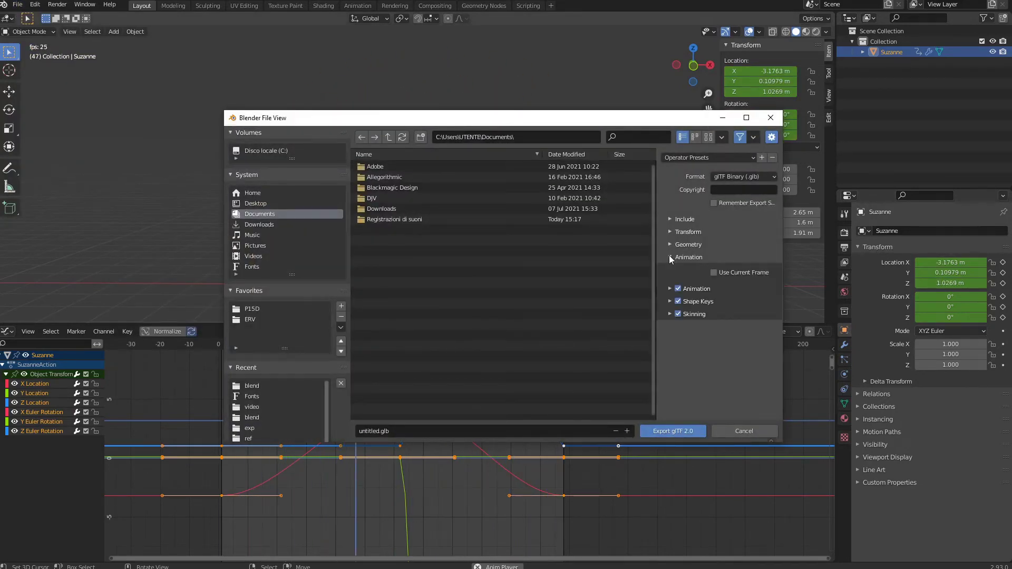
left_click(670, 288)
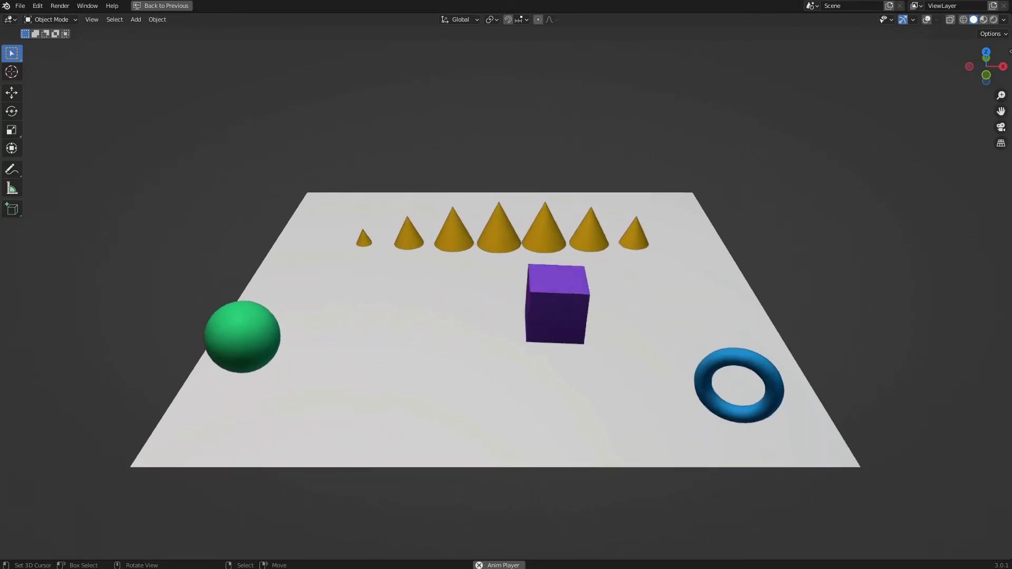
- Open the glTF 2.0 (.glb/.gltf) export dialog for the shapes scene
left_click(20, 5)
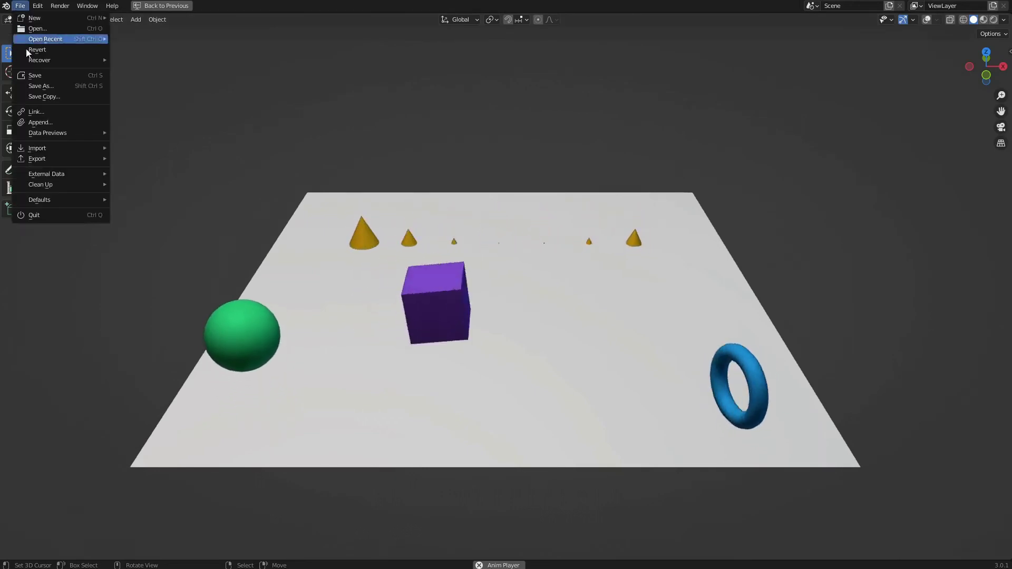
mouse_move(65, 160)
left_click(181, 249)
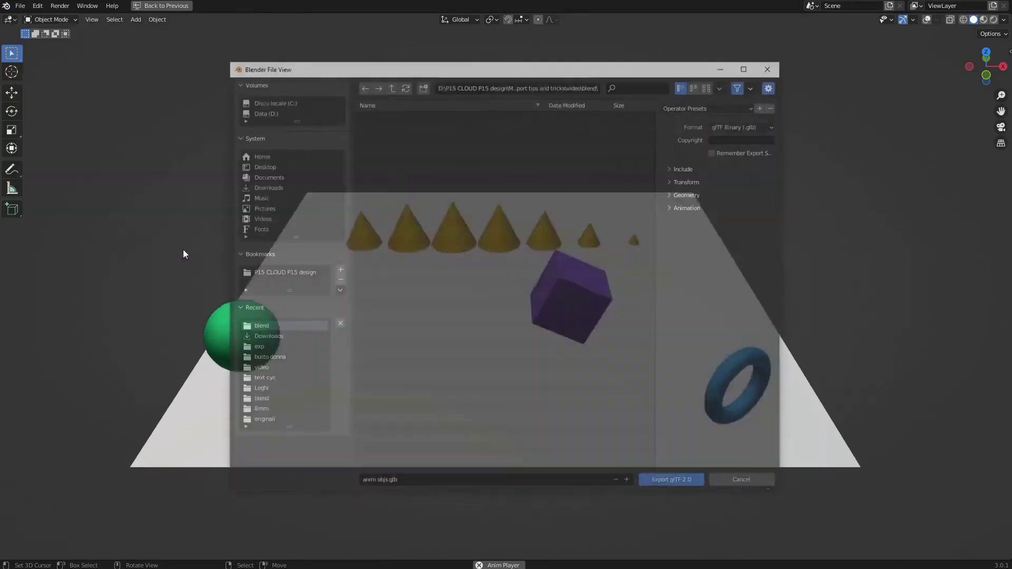